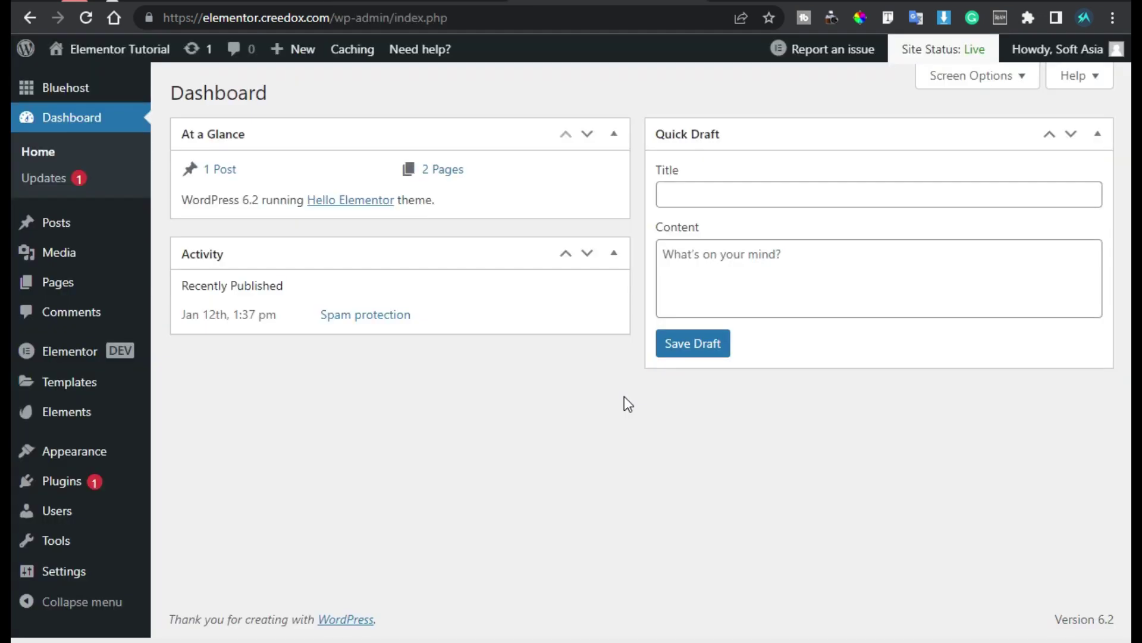
- Open the Add Plugins page from the Plugins menu in the sidebar
{"action": "mouse_move", "coordinate": [38, 479]}
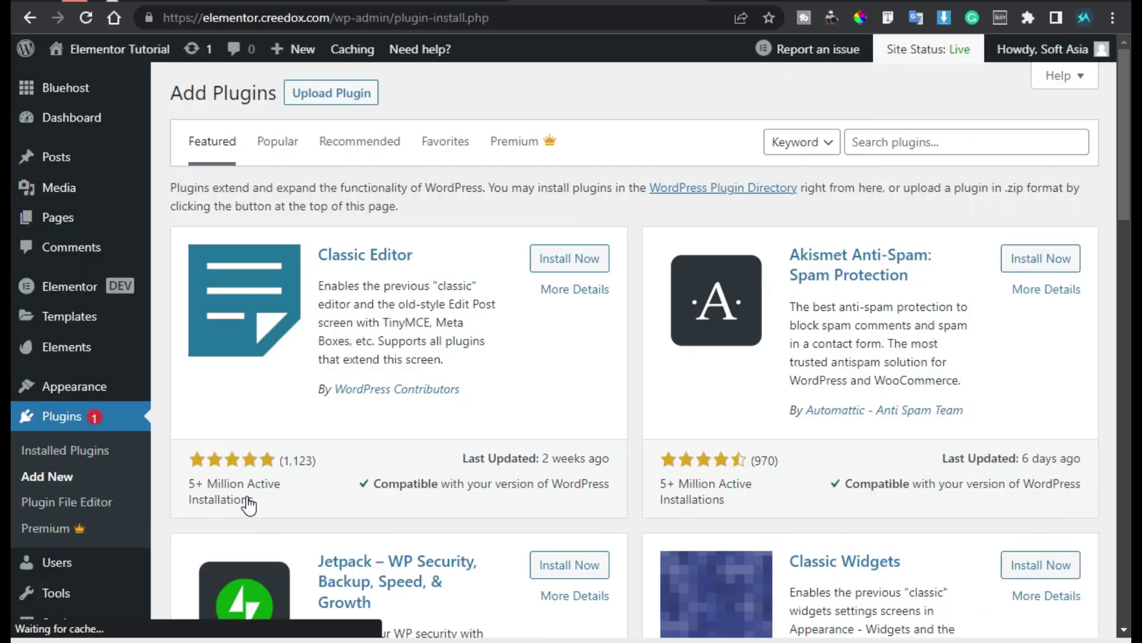
- Search for 'IP2Location Country Blocker', then install and activate it
{"action": "left_click", "coordinate": [944, 142]}
{"action": "type", "text": "IP2Location Country Blocker"}
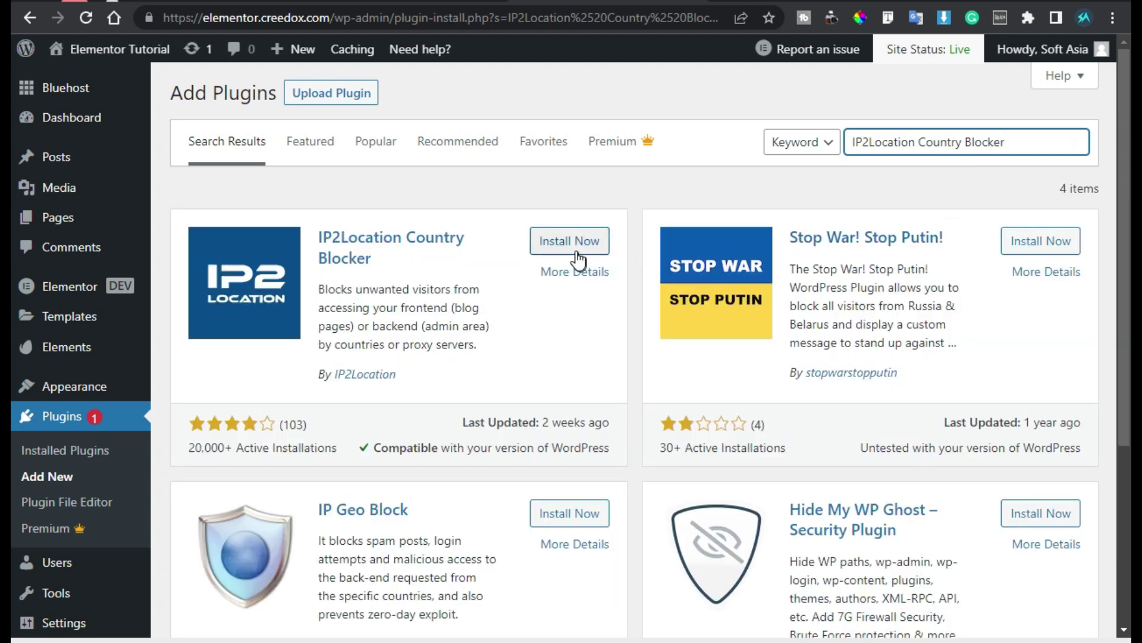
{"action": "left_click", "coordinate": [574, 253]}
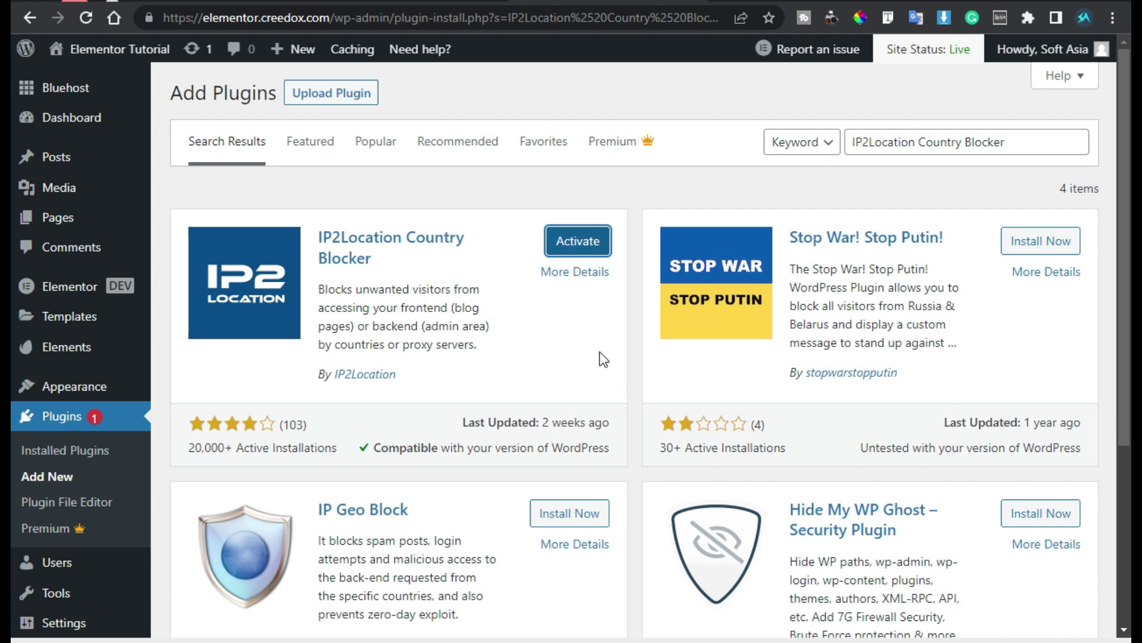
{"action": "left_click", "coordinate": [582, 242]}
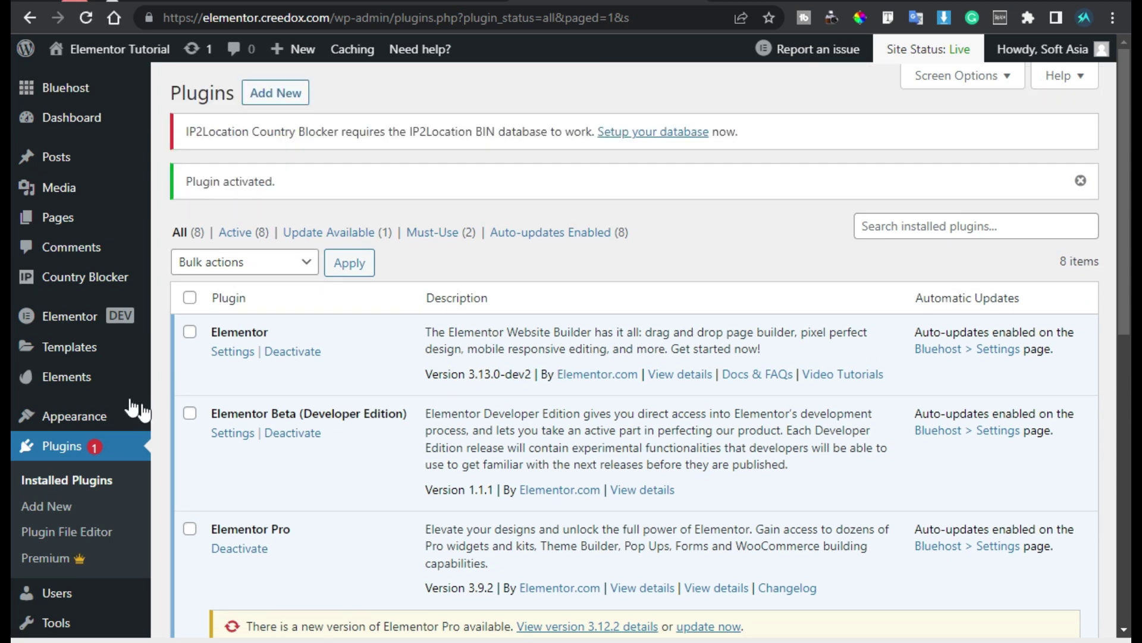
- Open Country Blocker from the sidebar and start its setup wizard with Get Started
{"action": "mouse_move", "coordinate": [84, 283]}
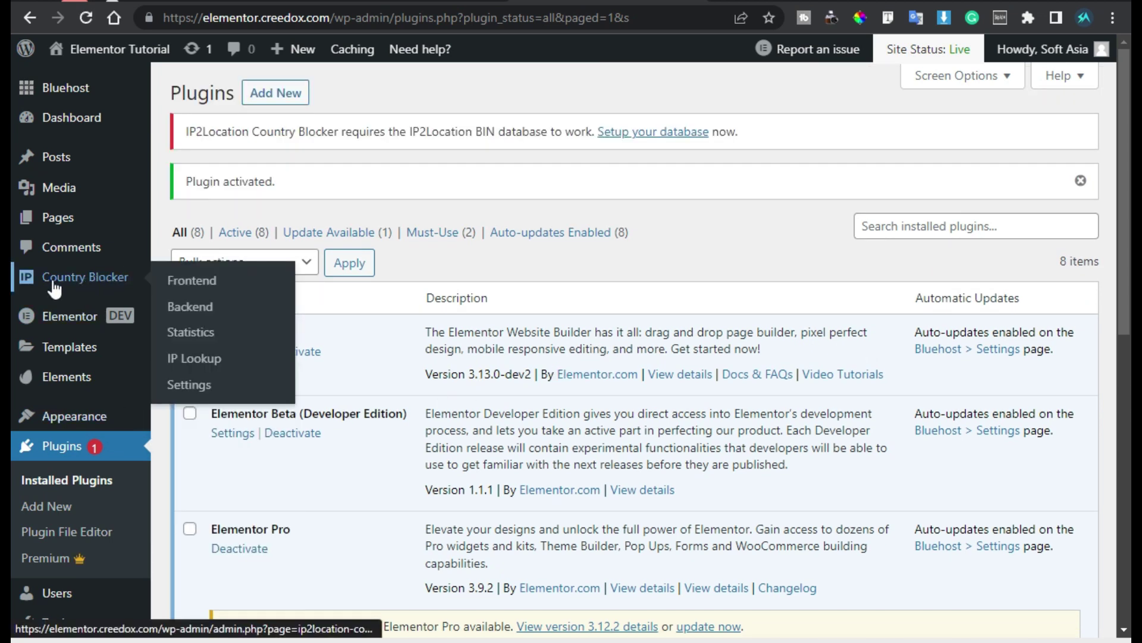
{"action": "left_click", "coordinate": [84, 279]}
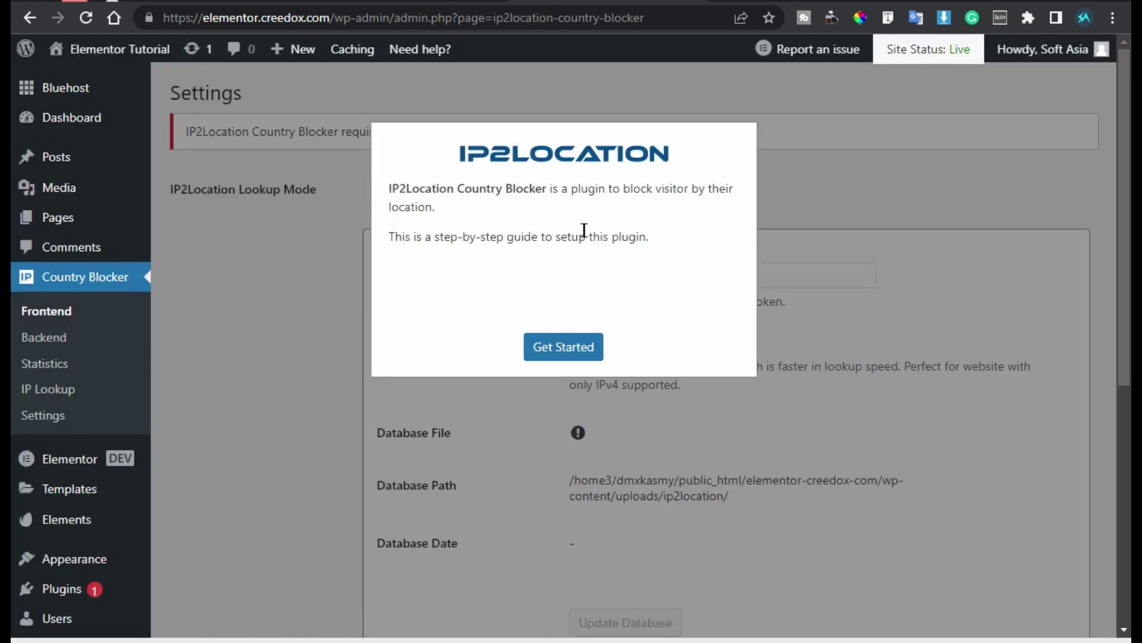
{"action": "left_click", "coordinate": [570, 356]}
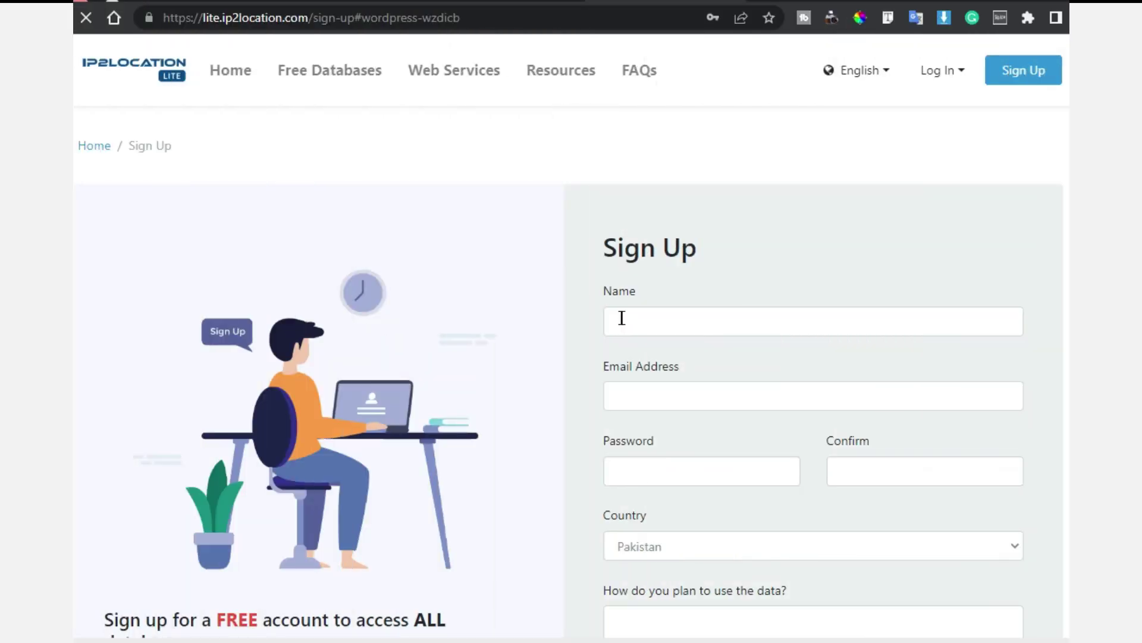
- Log in to the IP2Location LITE account from its home page
{"action": "scroll", "coordinate": [676, 320], "scroll_direction": "down", "scroll_amount": 2}
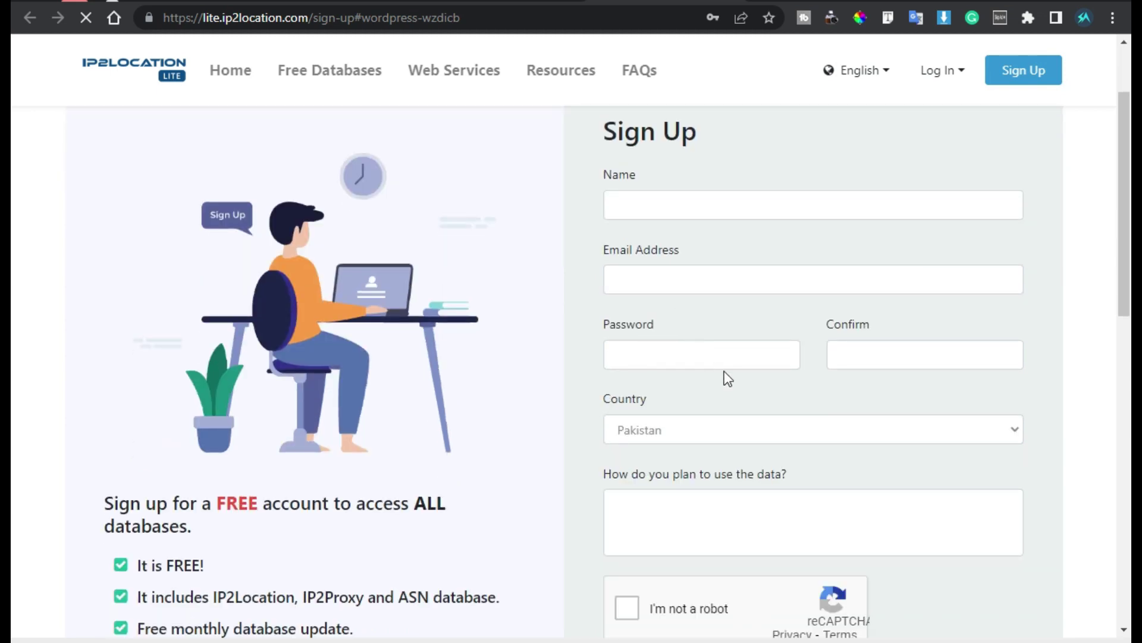
{"action": "scroll", "coordinate": [683, 498], "scroll_direction": "down", "scroll_amount": 2}
{"action": "scroll", "coordinate": [686, 498], "scroll_direction": "up", "scroll_amount": 4}
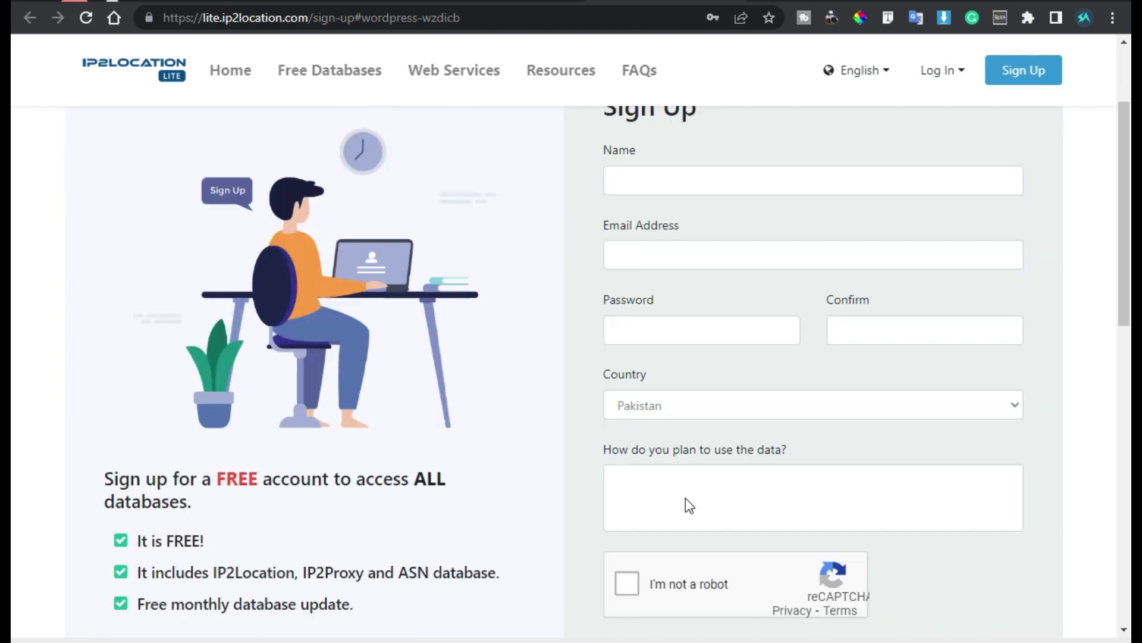
{"action": "left_click", "coordinate": [150, 66]}
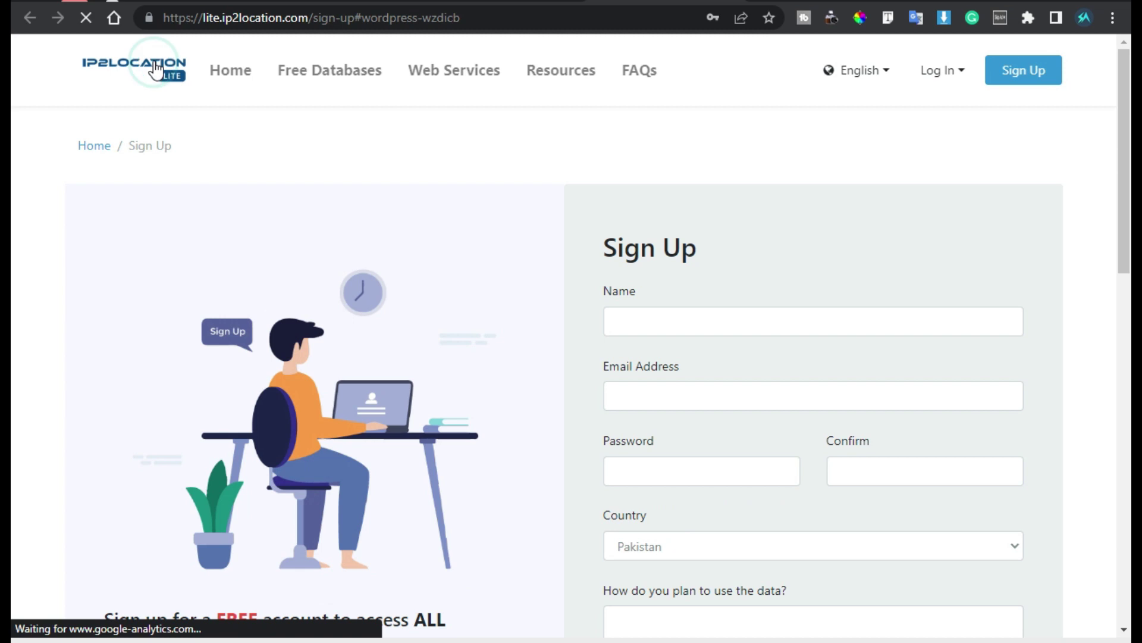
{"action": "left_click", "coordinate": [941, 74]}
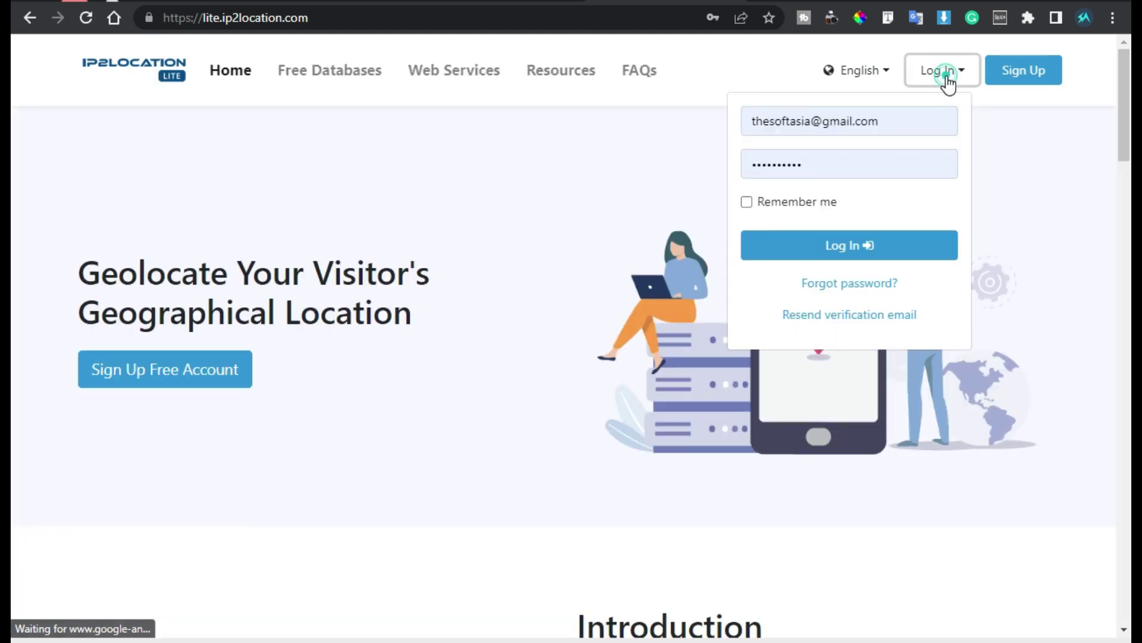
{"action": "left_click", "coordinate": [837, 256]}
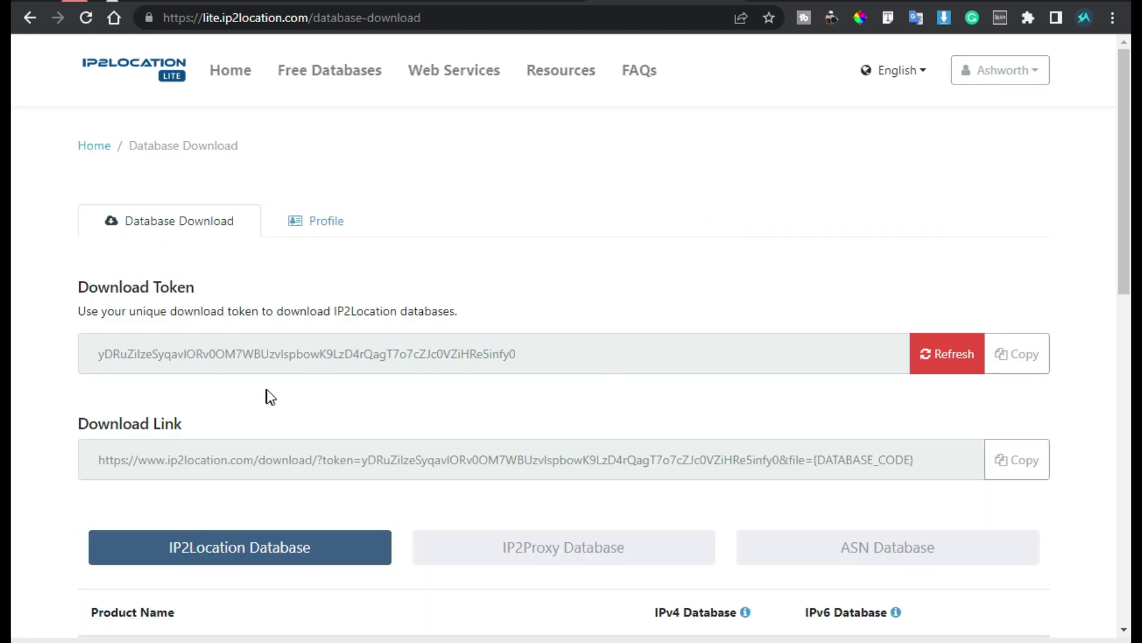
- Copy the download token from the Database Download page
{"action": "scroll", "coordinate": [279, 395], "scroll_direction": "down", "scroll_amount": 2}
{"action": "scroll", "coordinate": [357, 387], "scroll_direction": "up", "scroll_amount": 2}
{"action": "left_click", "coordinate": [1020, 366]}
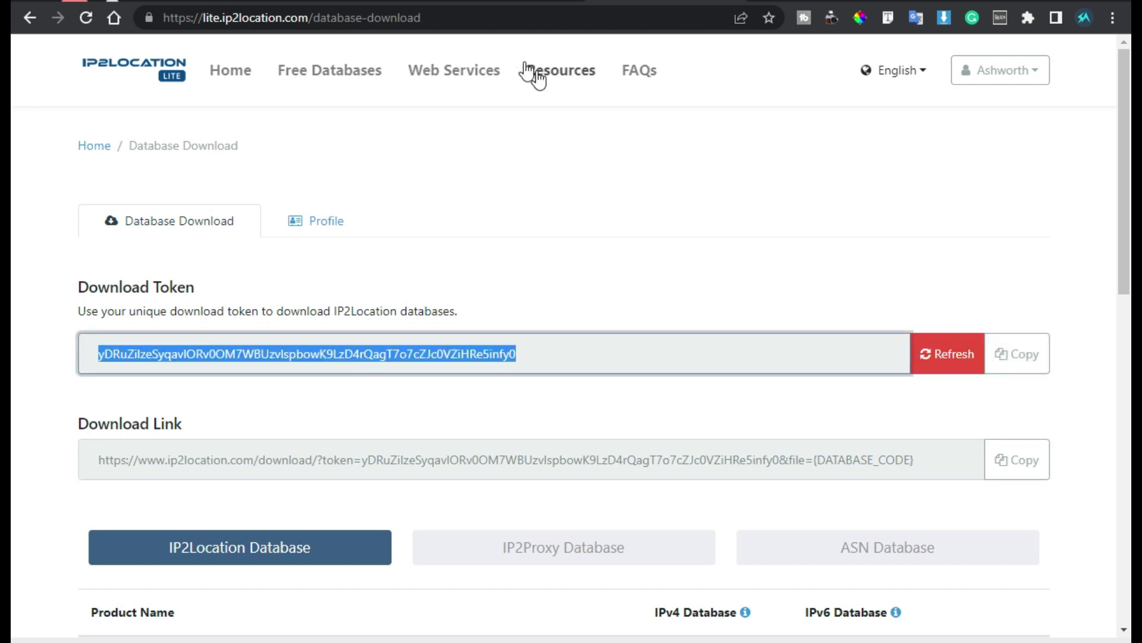
- Paste the download token into the WordPress setup wizard, download the database, and finish setup
{"action": "left_click", "coordinate": [492, 4]}
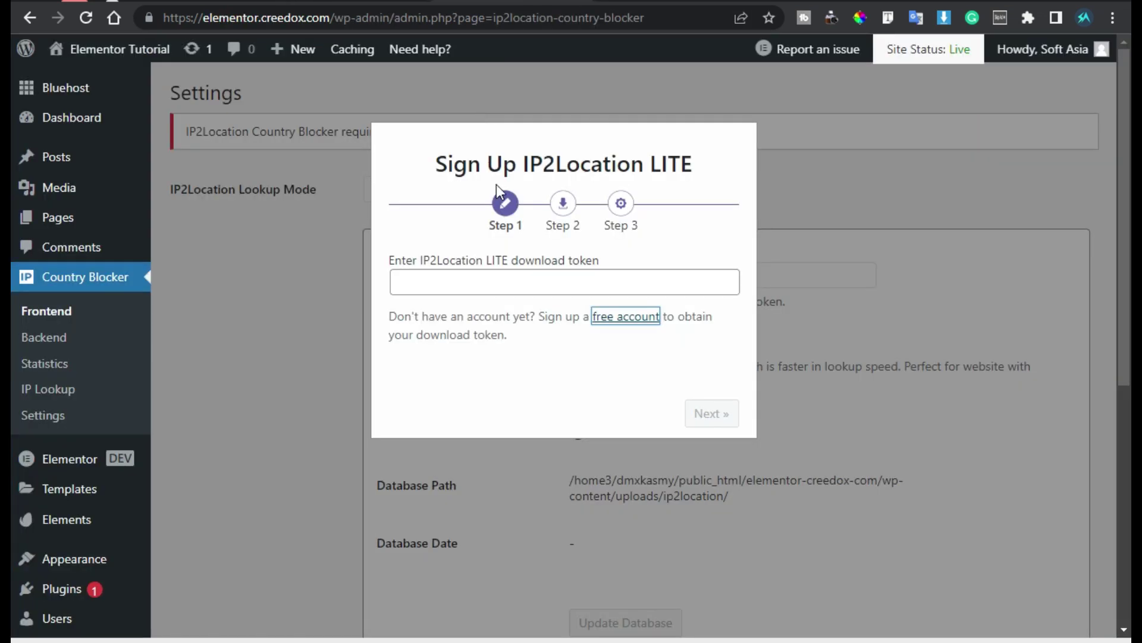
{"action": "left_click", "coordinate": [478, 274]}
{"action": "key", "text": "ctrl+v"}
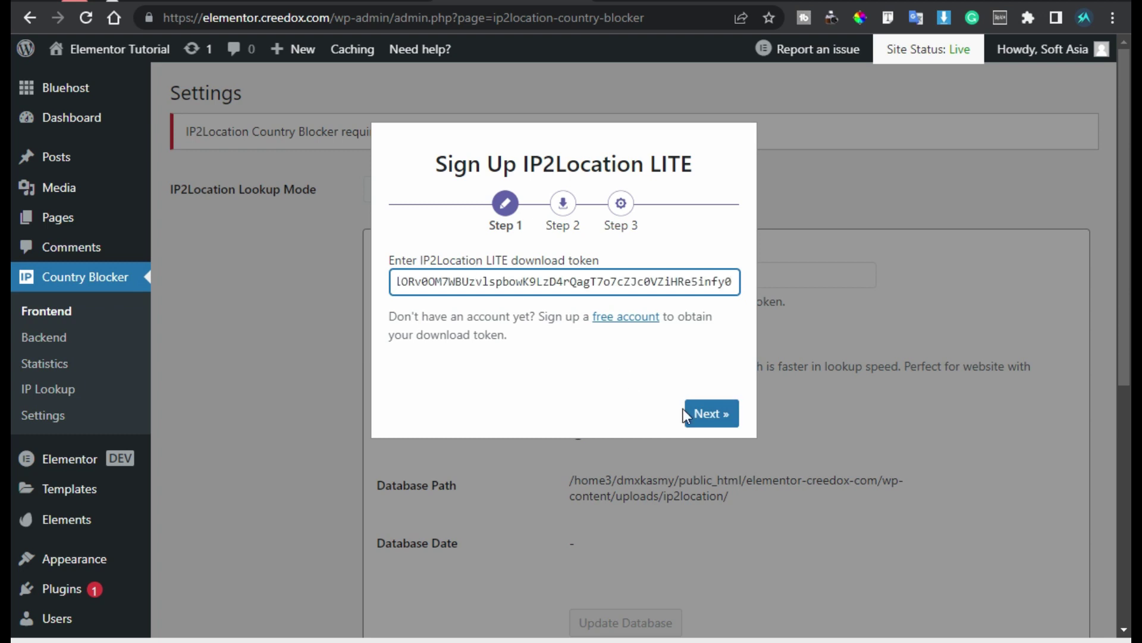
{"action": "left_click", "coordinate": [707, 417]}
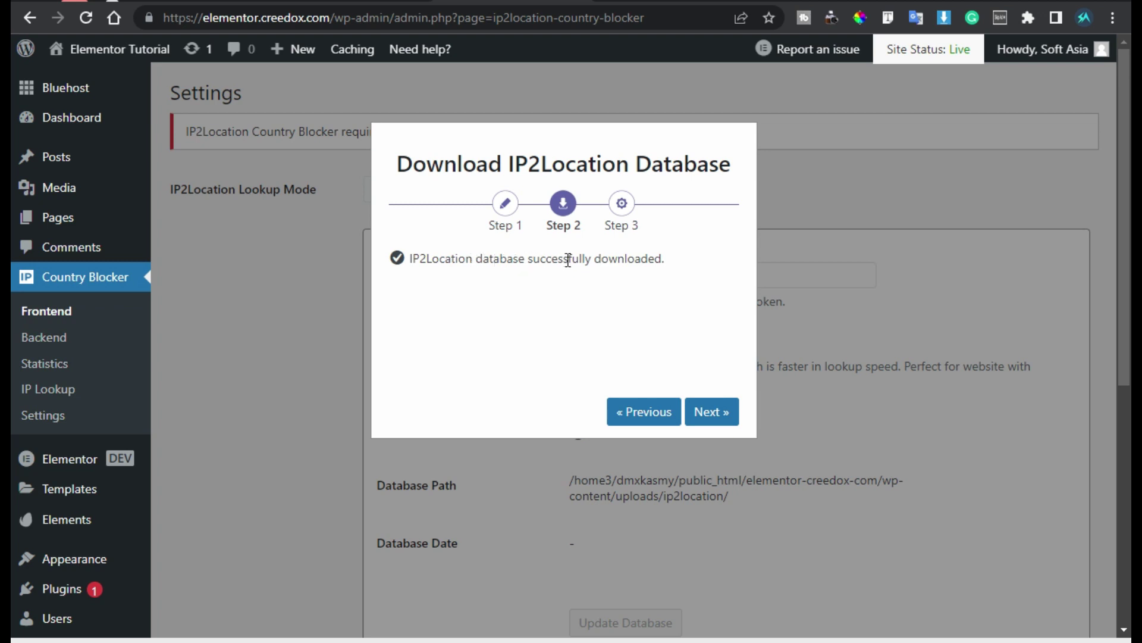
{"action": "left_click", "coordinate": [720, 416]}
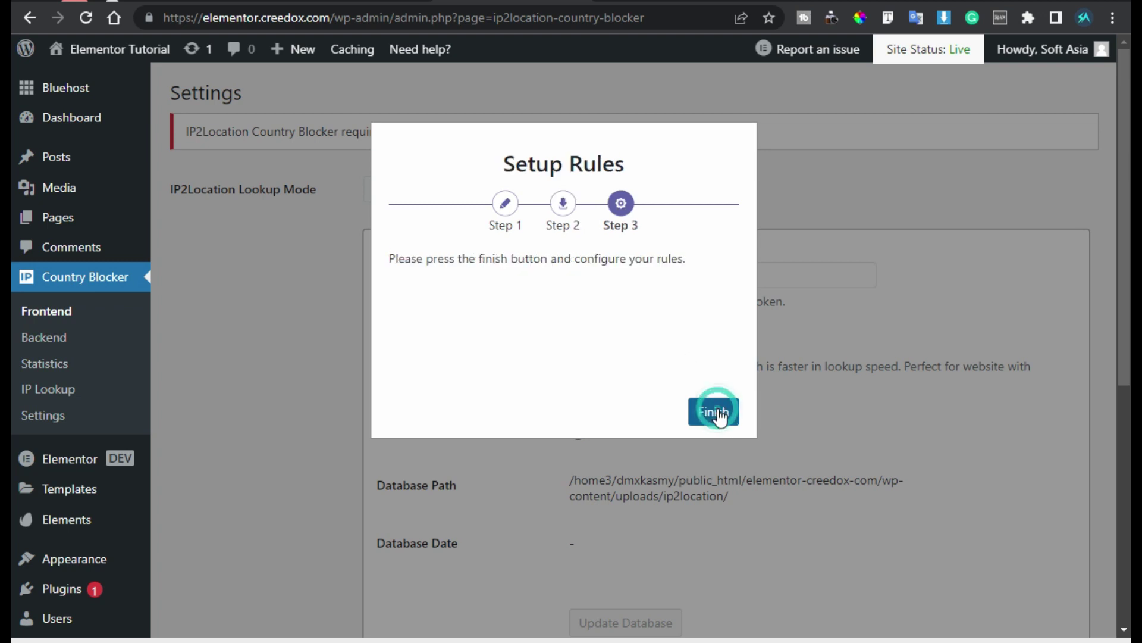
{"action": "left_click", "coordinate": [720, 416]}
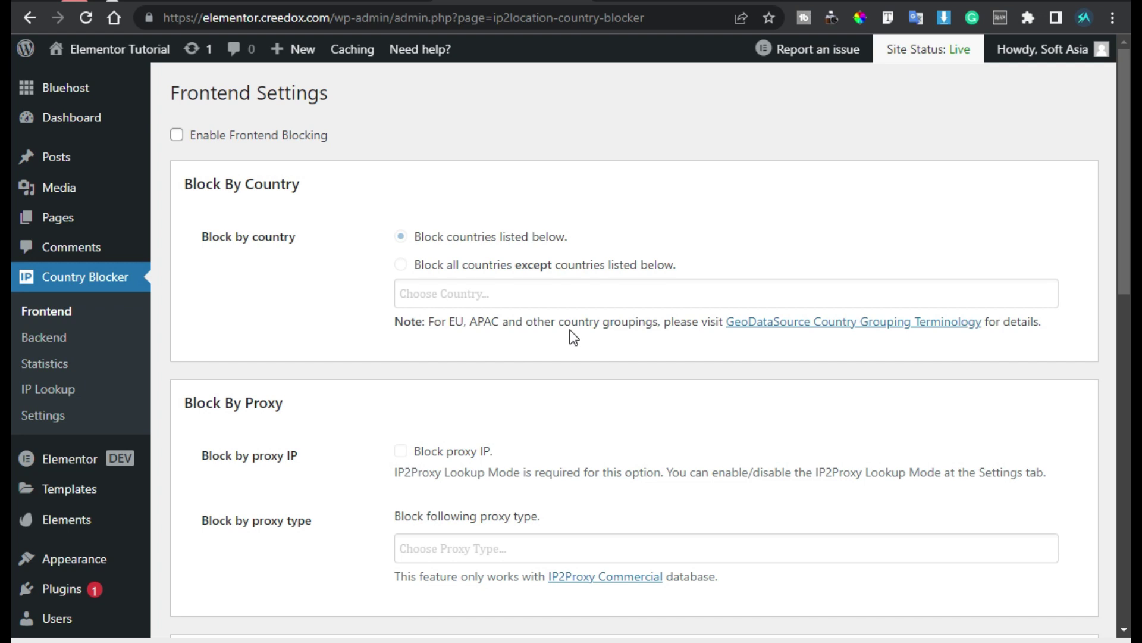
- Enable frontend blocking and browse the country list
{"action": "left_click", "coordinate": [177, 135]}
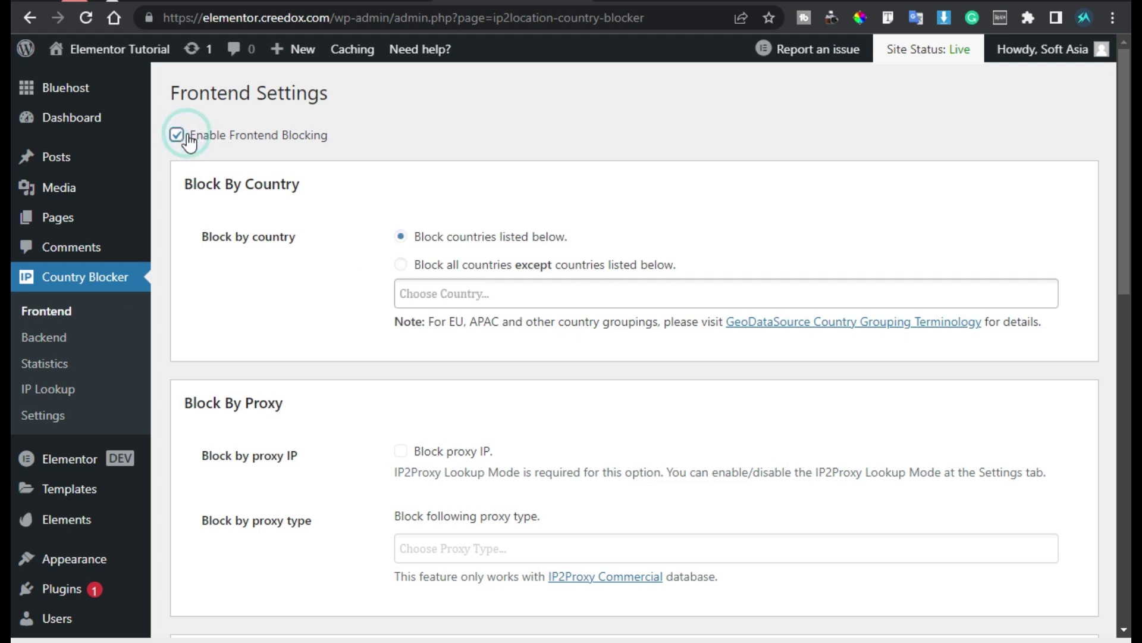
{"action": "left_click", "coordinate": [499, 293]}
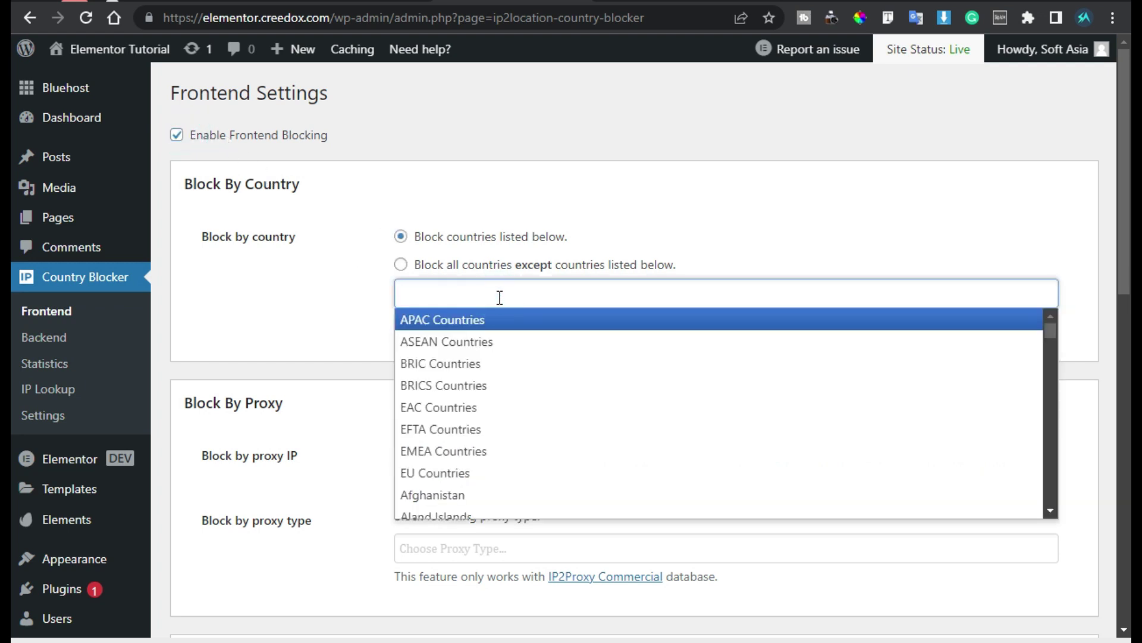
{"action": "scroll", "coordinate": [484, 435], "scroll_direction": "down", "scroll_amount": 2}
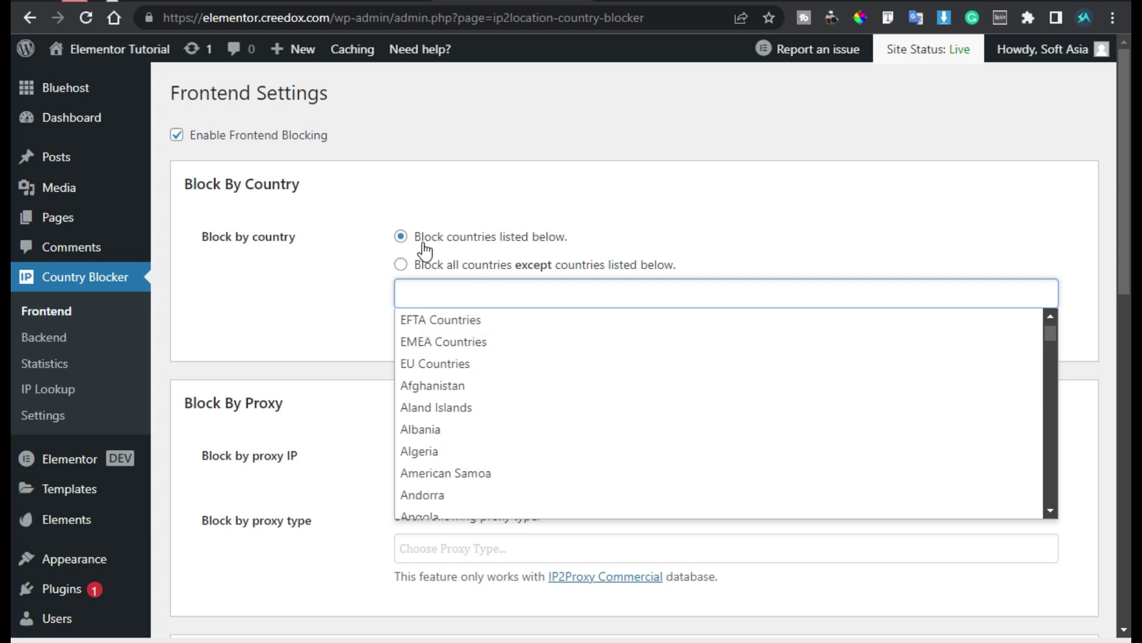
{"action": "left_click", "coordinate": [369, 261]}
{"action": "left_click", "coordinate": [484, 301]}
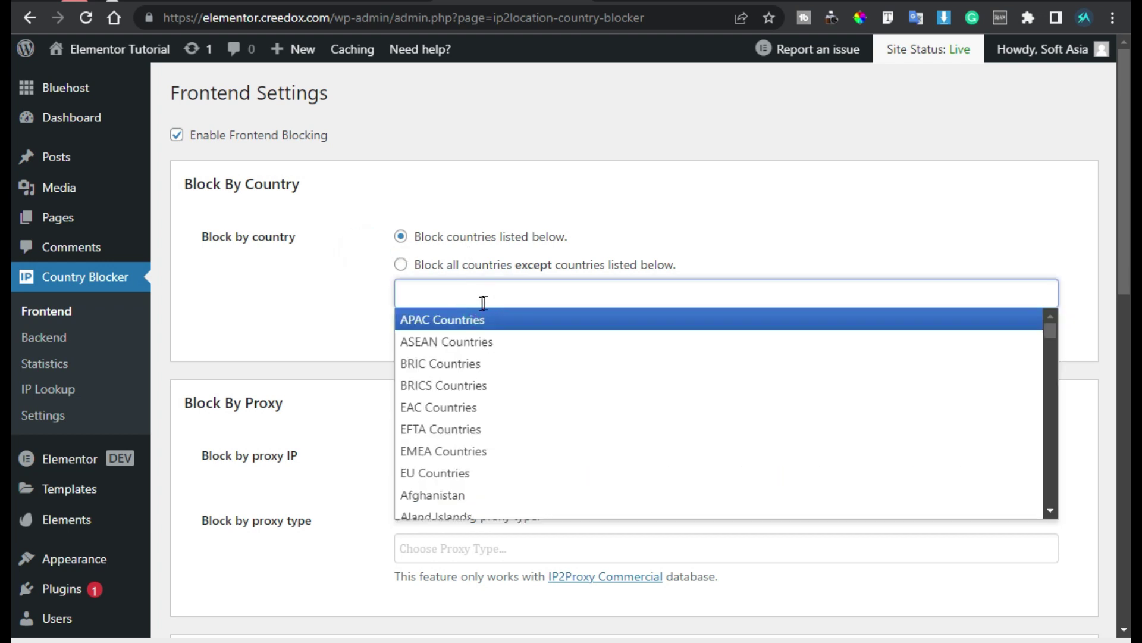
{"action": "scroll", "coordinate": [494, 438], "scroll_direction": "down", "scroll_amount": 4}
{"action": "scroll", "coordinate": [464, 404], "scroll_direction": "up", "scroll_amount": 4}
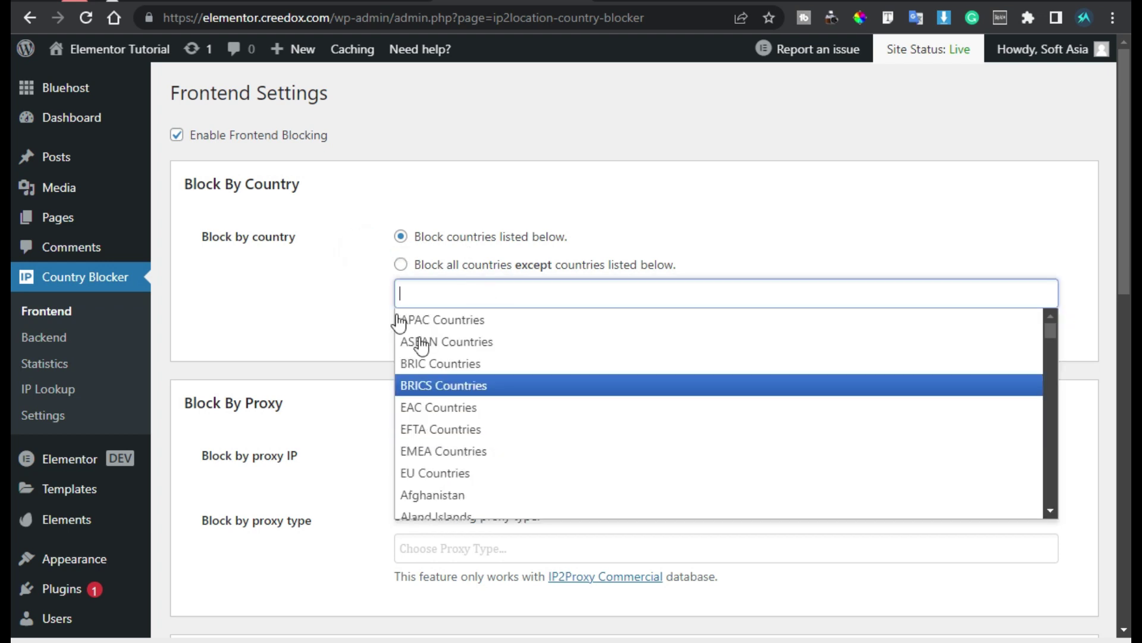
- Set the rule to 'Block all countries except' Pakistan and save the changes
{"action": "left_click", "coordinate": [434, 265]}
{"action": "left_click", "coordinate": [458, 295]}
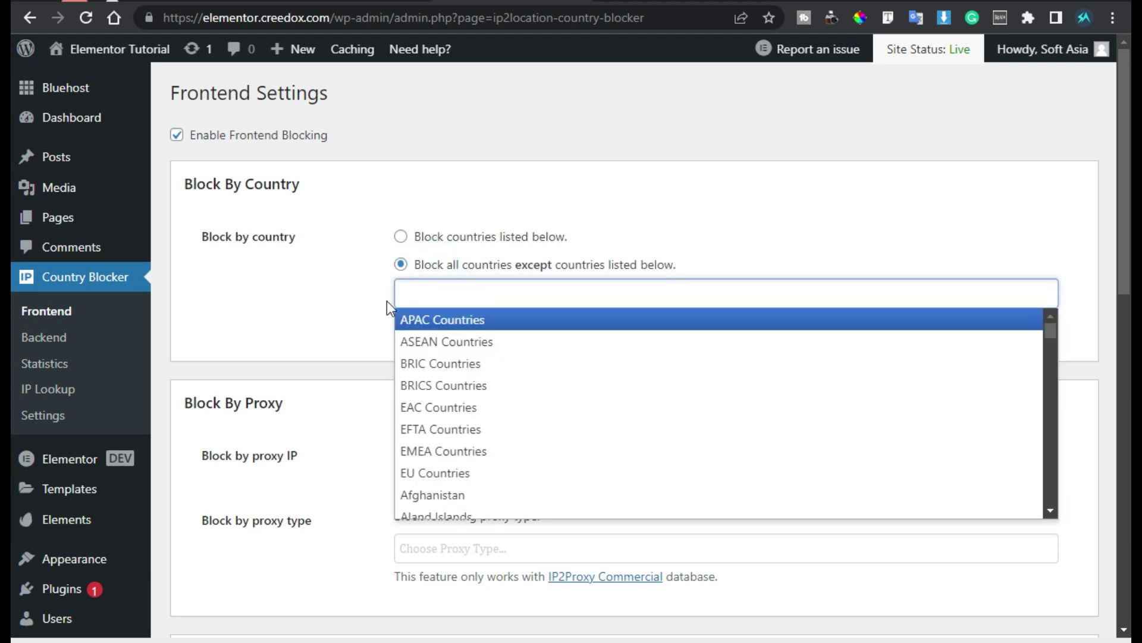
{"action": "left_click", "coordinate": [368, 303]}
{"action": "left_click", "coordinate": [522, 294]}
{"action": "type", "text": "pak"}
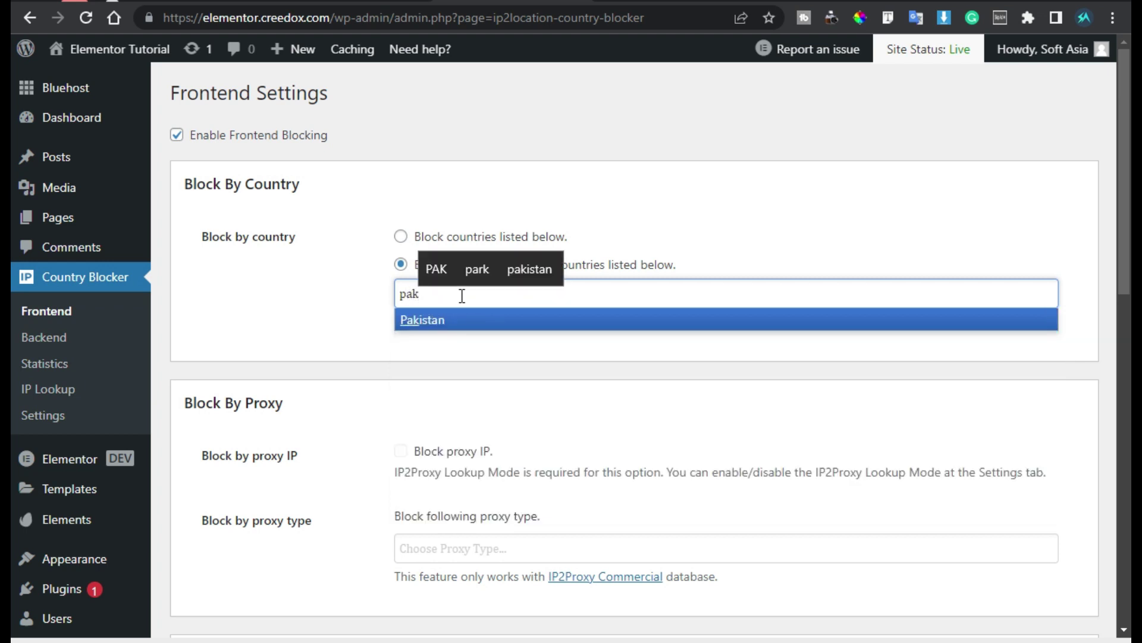
{"action": "left_click", "coordinate": [468, 318]}
{"action": "scroll", "coordinate": [284, 398], "scroll_direction": "down", "scroll_amount": 13}
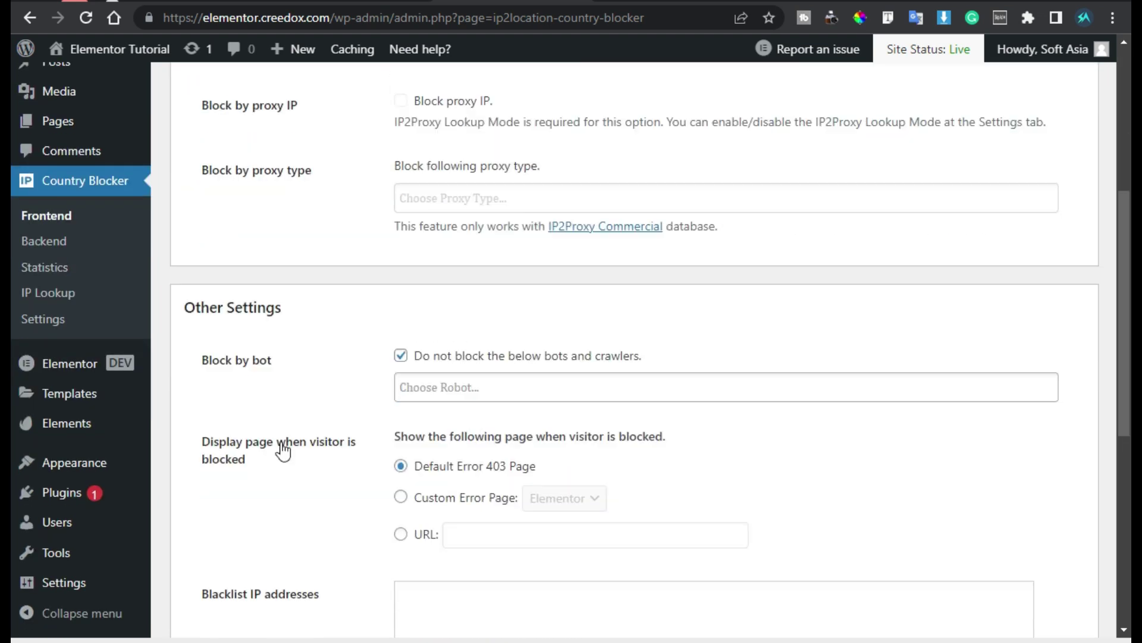
{"action": "left_click", "coordinate": [228, 542]}
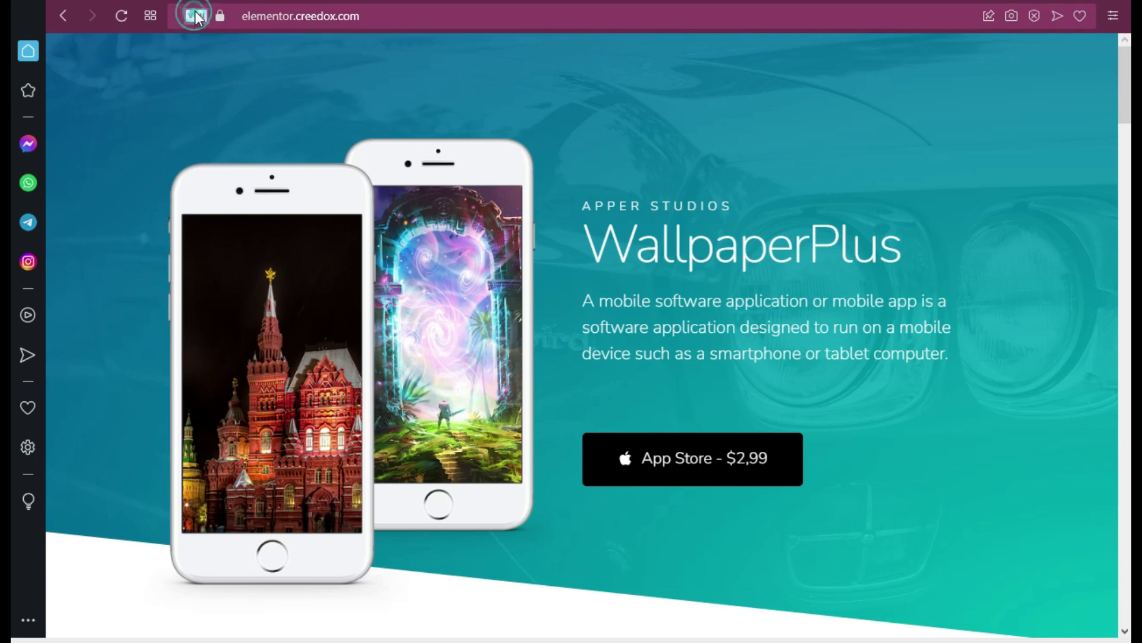
- Confirm the VPN's Americas location, then reload the site to see the denial page
{"action": "left_click", "coordinate": [196, 16]}
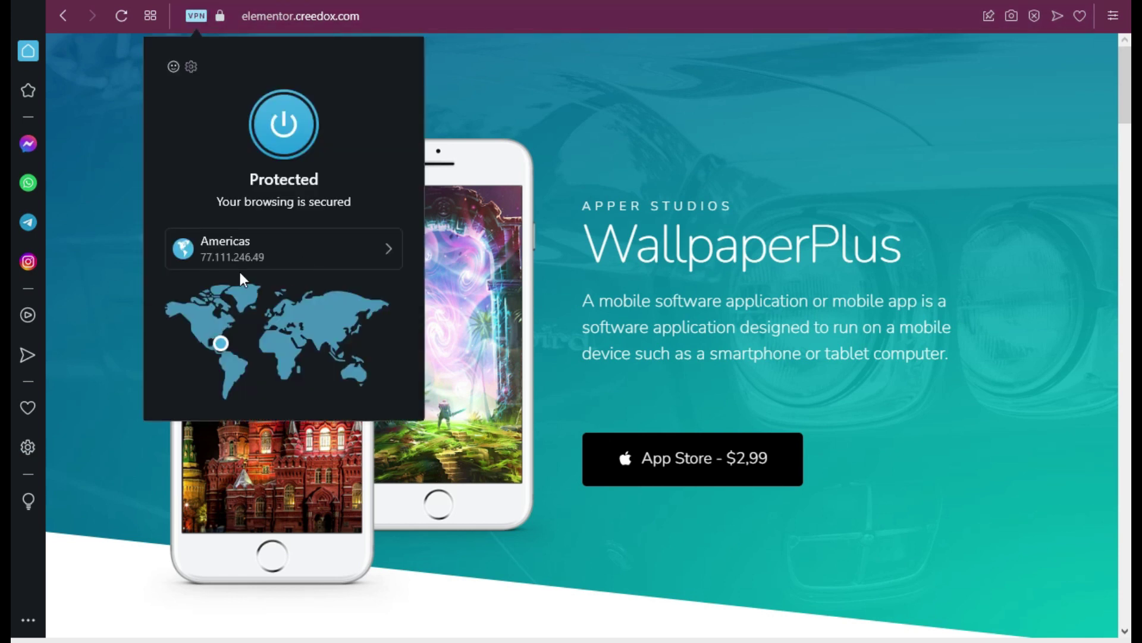
{"action": "left_click", "coordinate": [94, 273]}
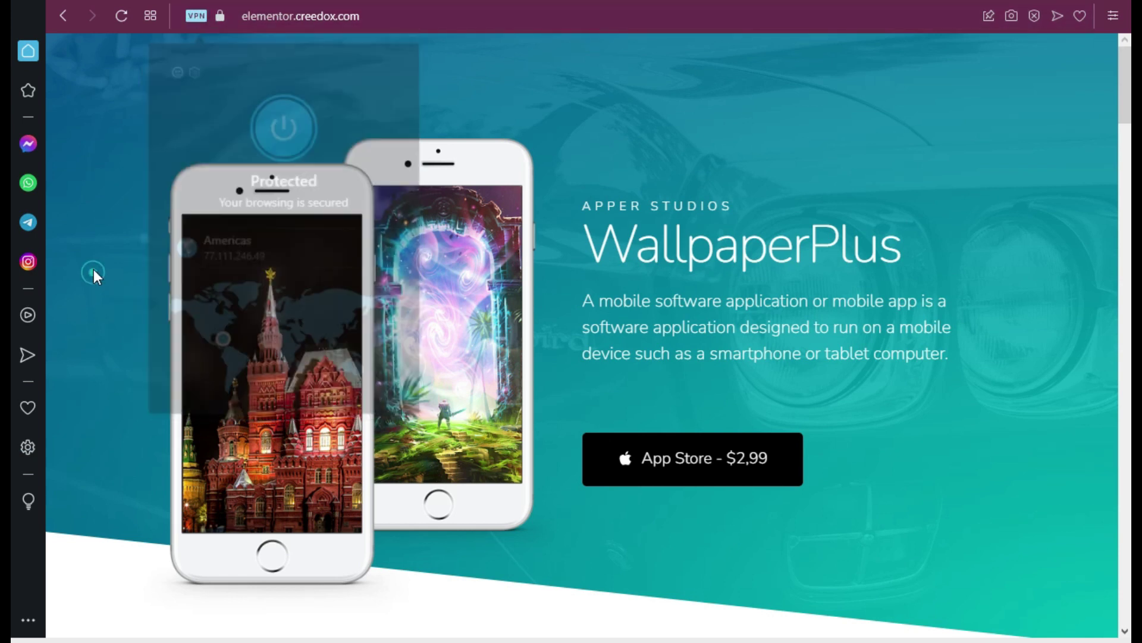
{"action": "left_click", "coordinate": [121, 16]}
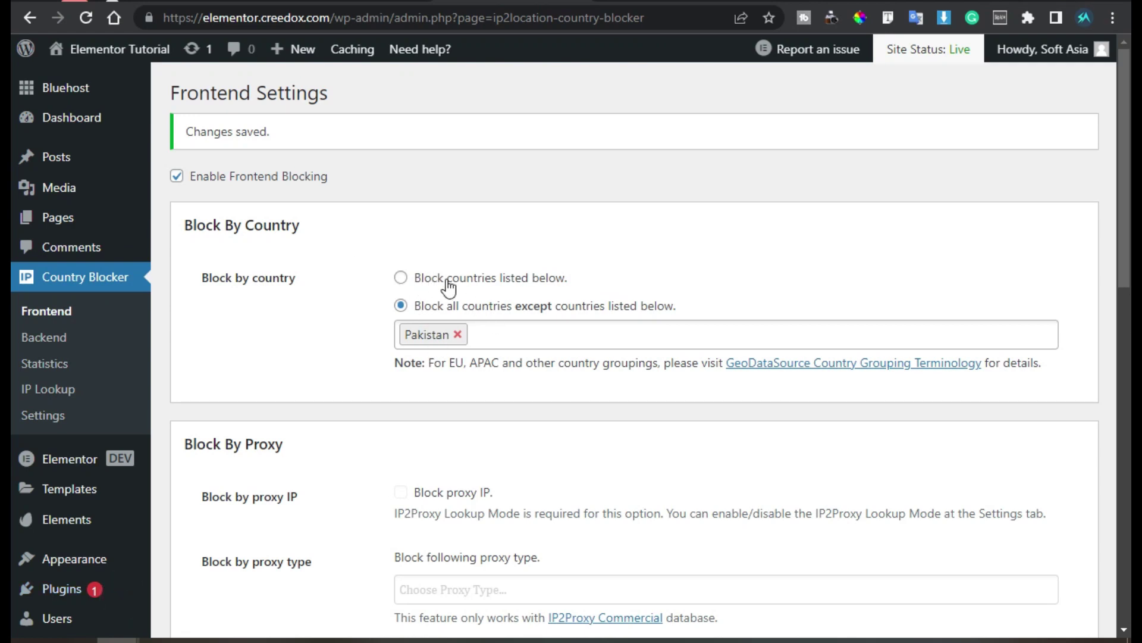
- Switch to 'Block countries listed below', replace Pakistan with Afghanistan, and save
{"action": "left_click", "coordinate": [457, 278]}
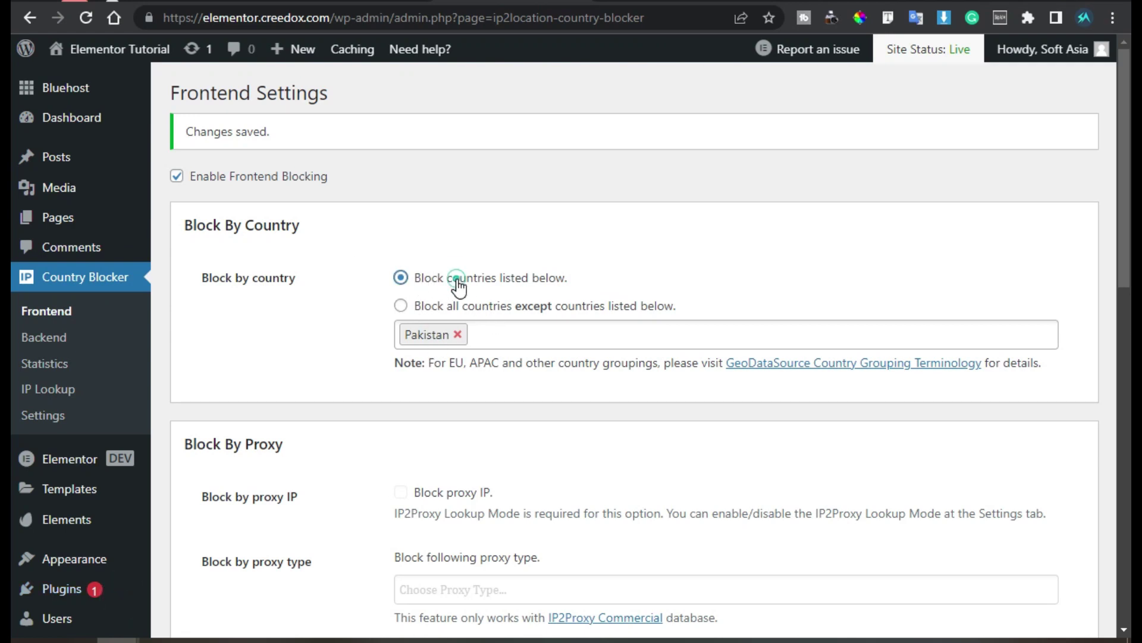
{"action": "left_click", "coordinate": [457, 335]}
{"action": "left_click", "coordinate": [484, 333]}
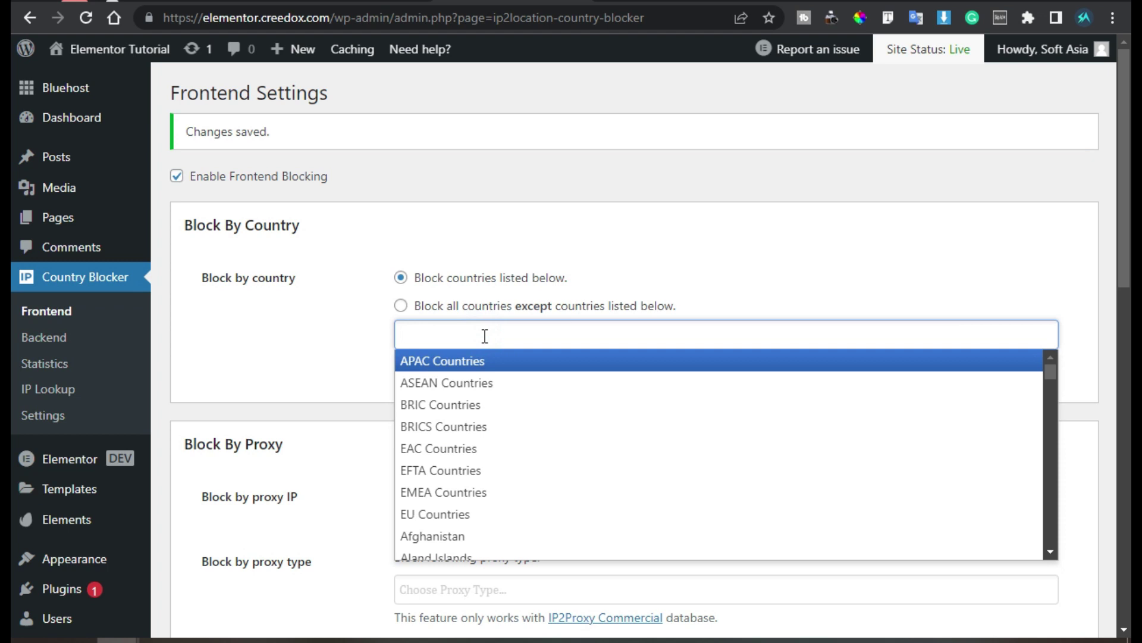
{"action": "left_click", "coordinate": [545, 535]}
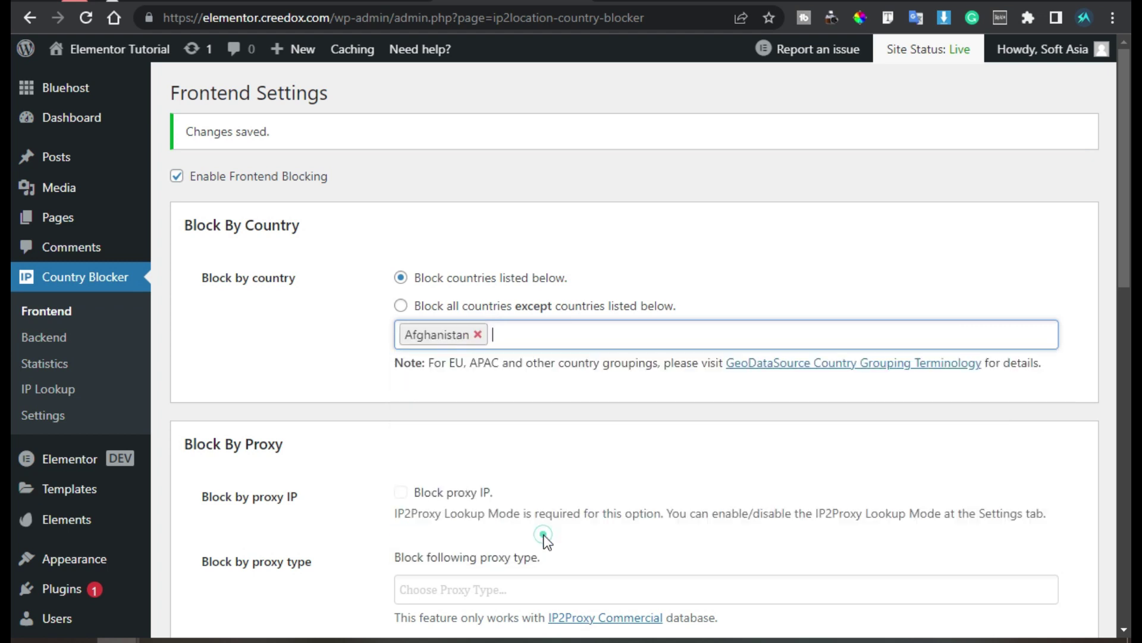
{"action": "scroll", "coordinate": [562, 357], "scroll_direction": "down", "scroll_amount": 10}
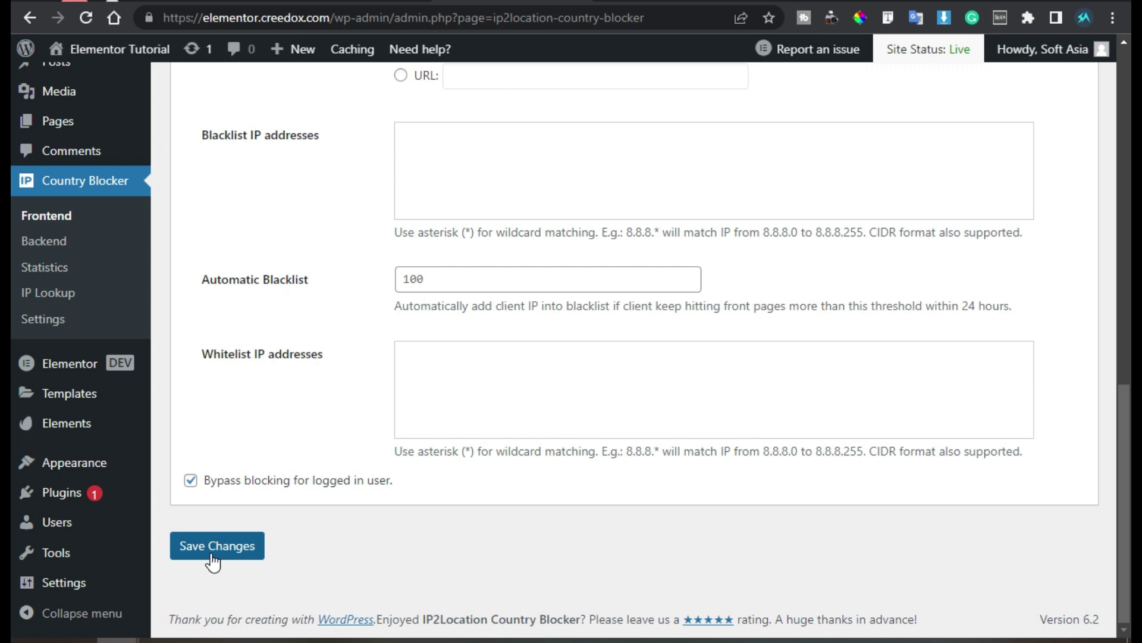
{"action": "left_click", "coordinate": [212, 560]}
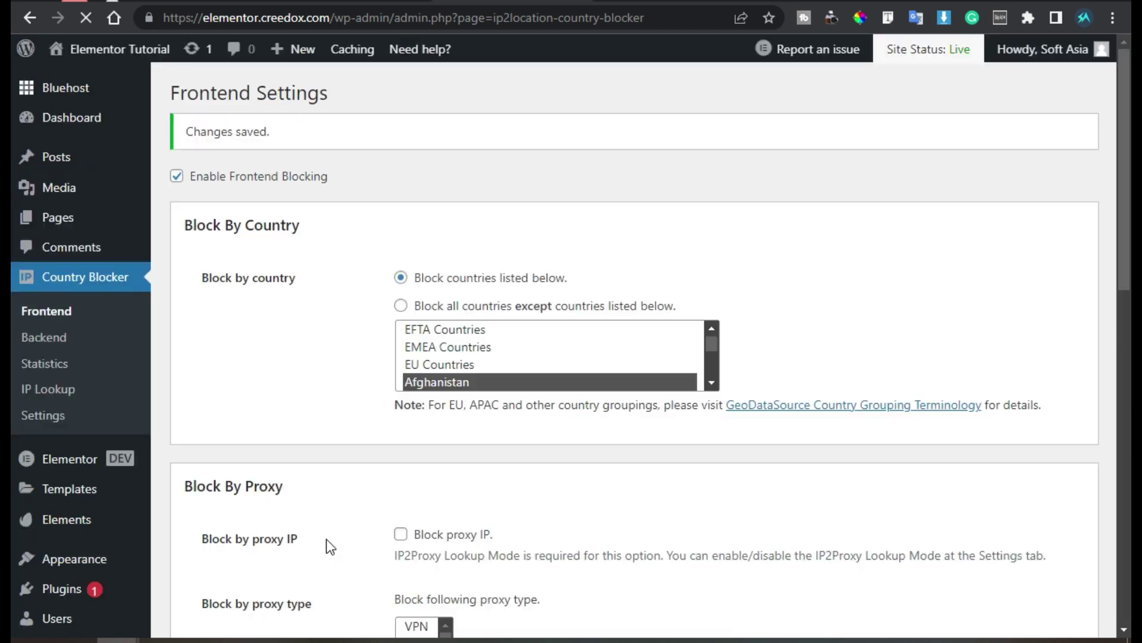